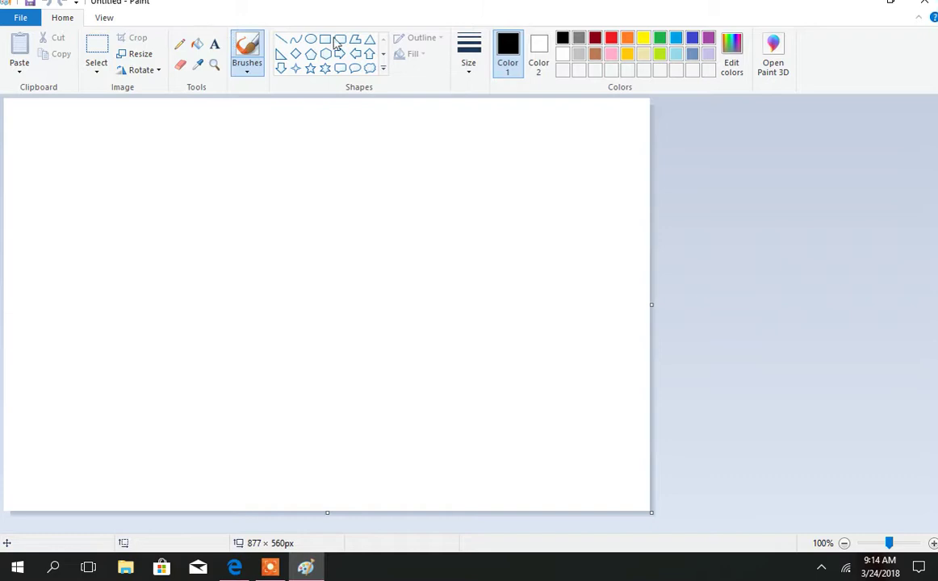
# Draw a black circle about 260 px wide and two vertical lines below it running off the canvas's lower edge
pyautogui.click(310, 39)
pyautogui.moveTo(311, 217); pyautogui.dragTo(502, 412)
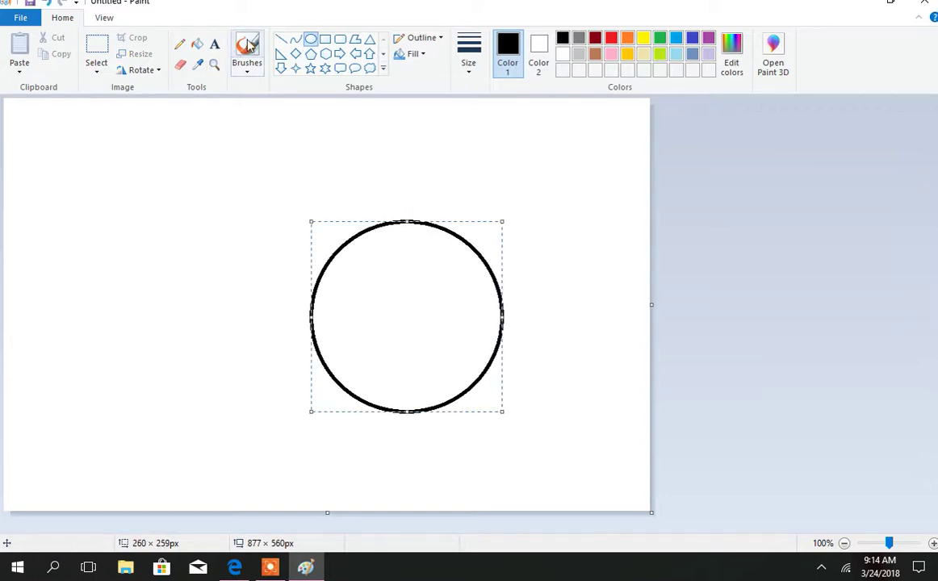
pyautogui.click(281, 39)
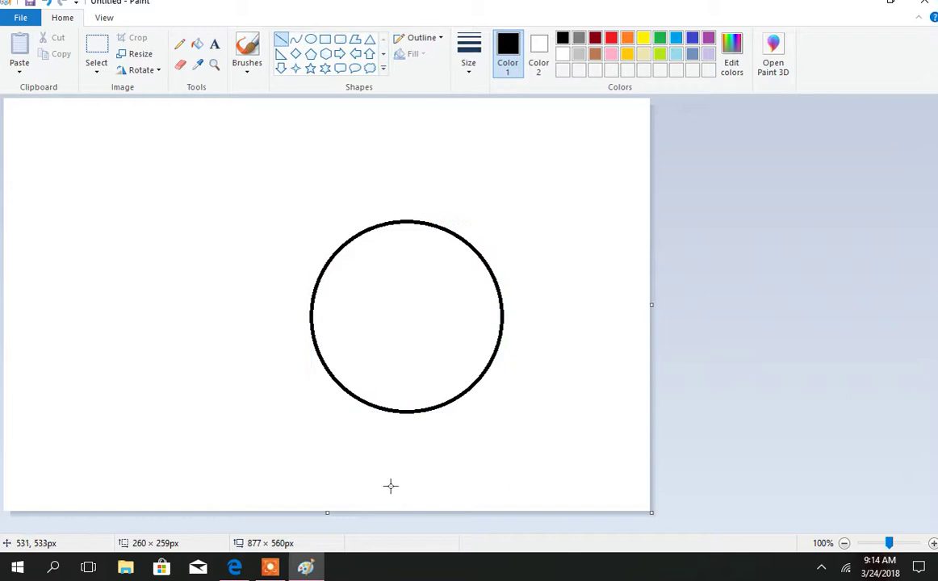
pyautogui.moveTo(383, 443); pyautogui.dragTo(383, 576)
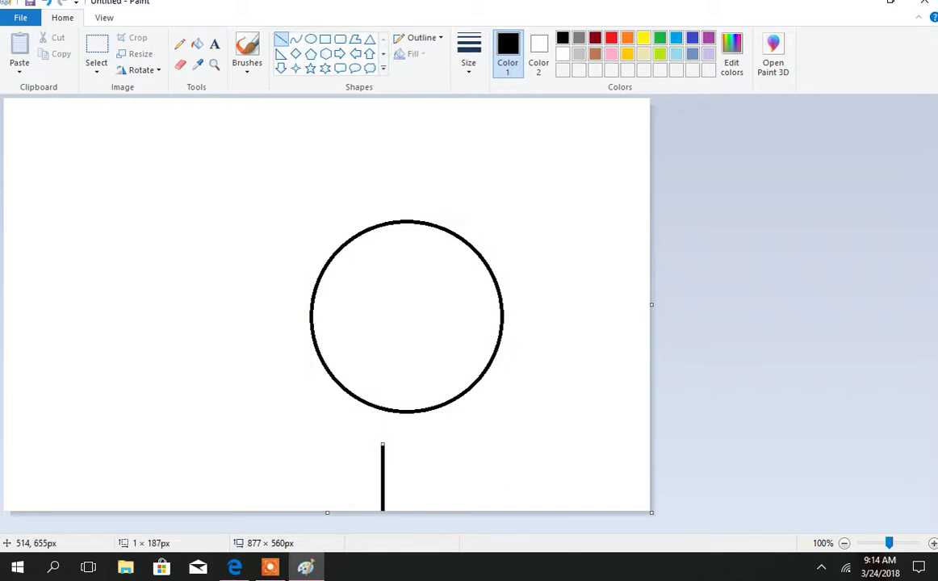
pyautogui.moveTo(467, 439); pyautogui.dragTo(472, 578)
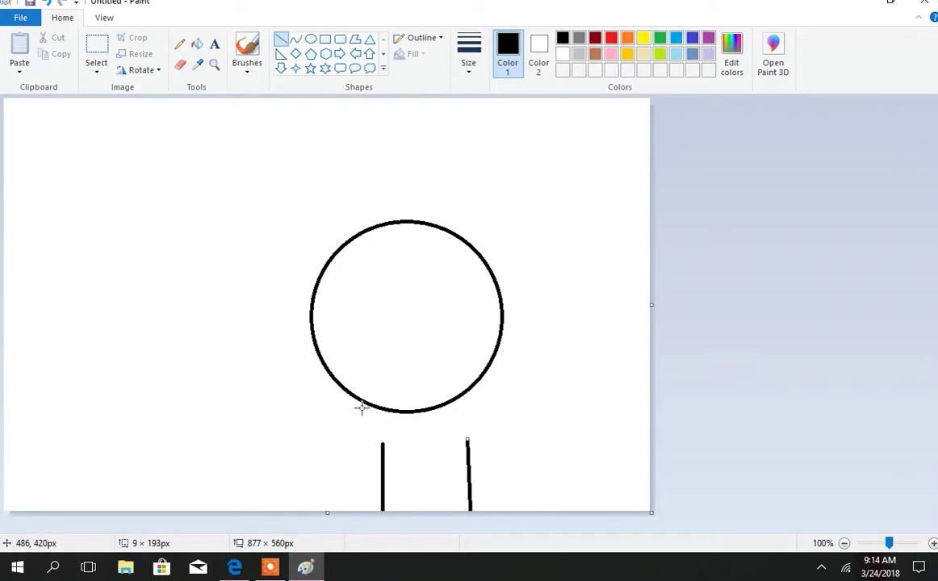
# Draw two outer body lines from the circle's lower sides to the canvas's lower edge, redoing the right one slanted outward
pyautogui.moveTo(360, 406); pyautogui.dragTo(356, 569)
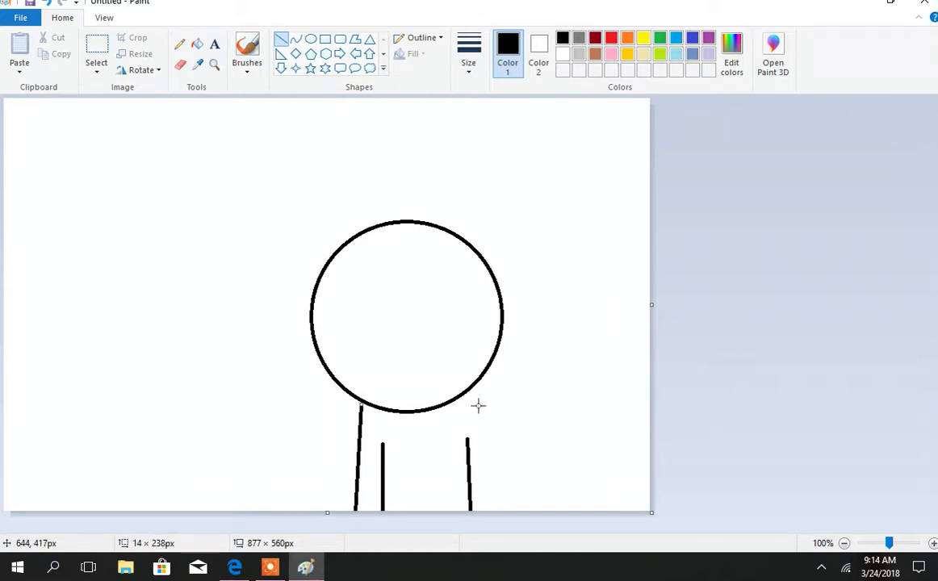
pyautogui.moveTo(473, 388); pyautogui.dragTo(473, 580)
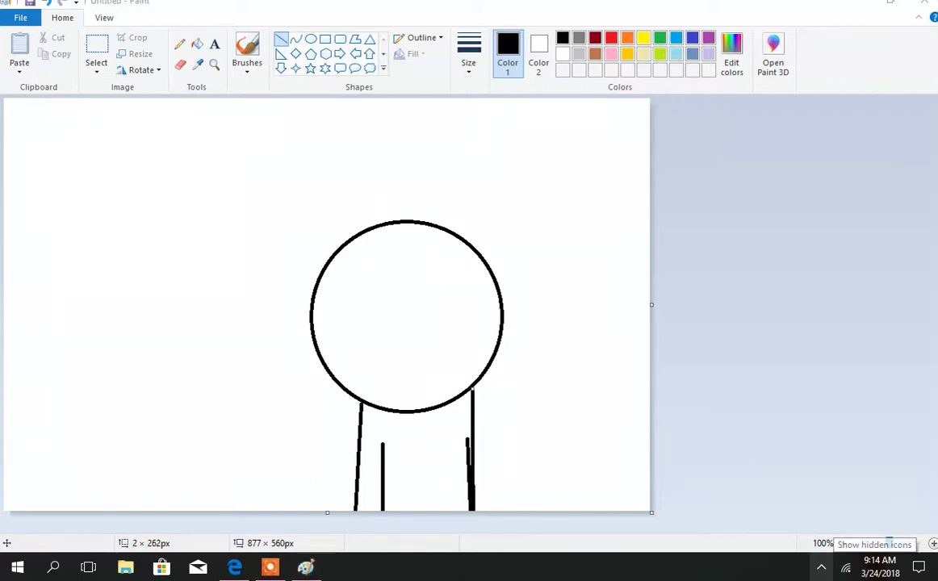
pyautogui.click(50, 4)
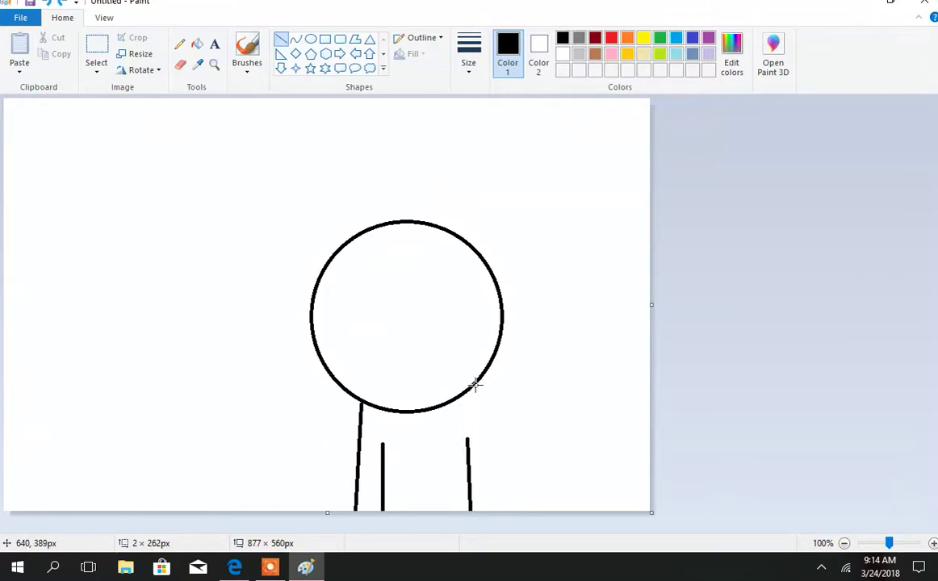
pyautogui.moveTo(476, 385)
pyautogui.mouseDown()
pyautogui.moveTo(540, 571)
pyautogui.moveTo(517, 577)
pyautogui.mouseUp()
pyautogui.click(431, 322)
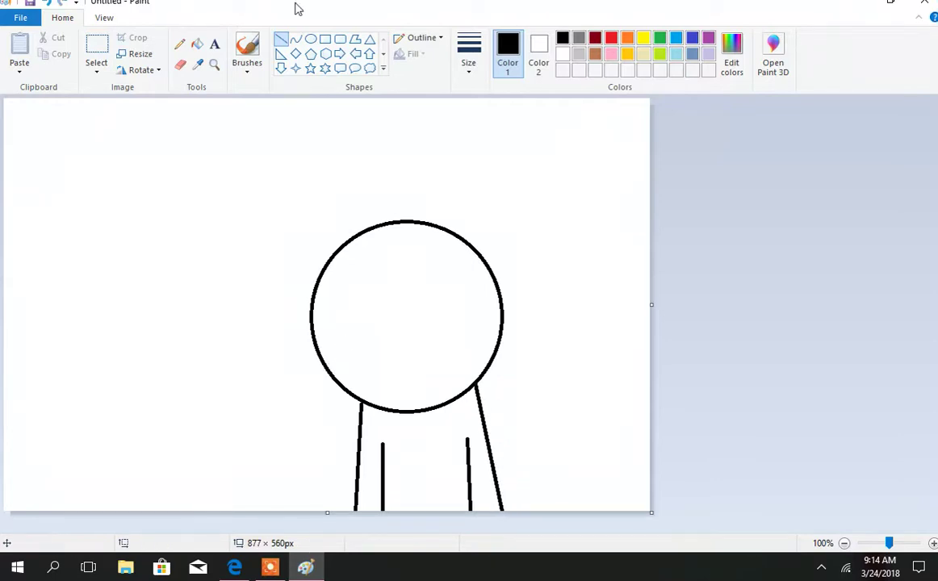
# Try to build a hair fringe inside the circle's lower part from curves and a short slanted line
pyautogui.click(295, 41)
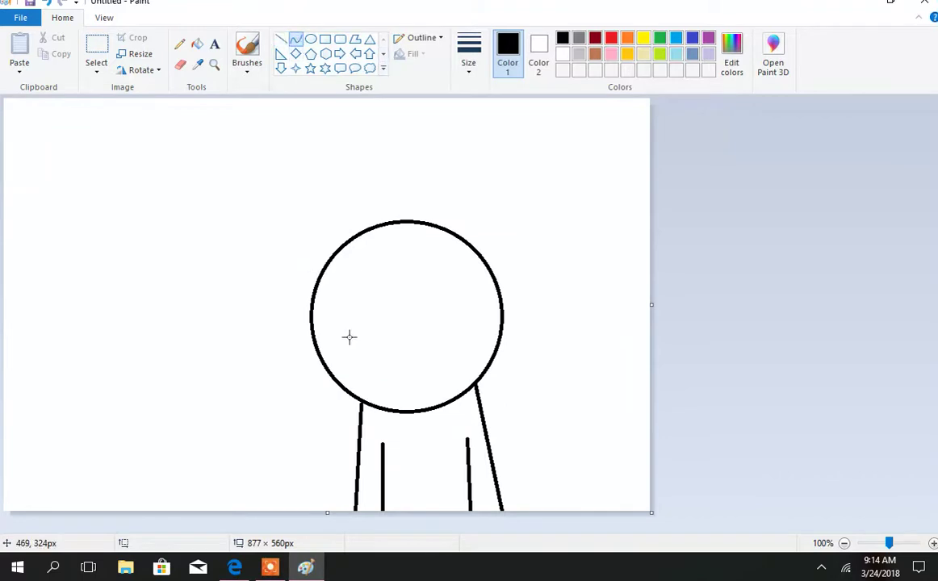
pyautogui.moveTo(337, 381); pyautogui.dragTo(378, 399)
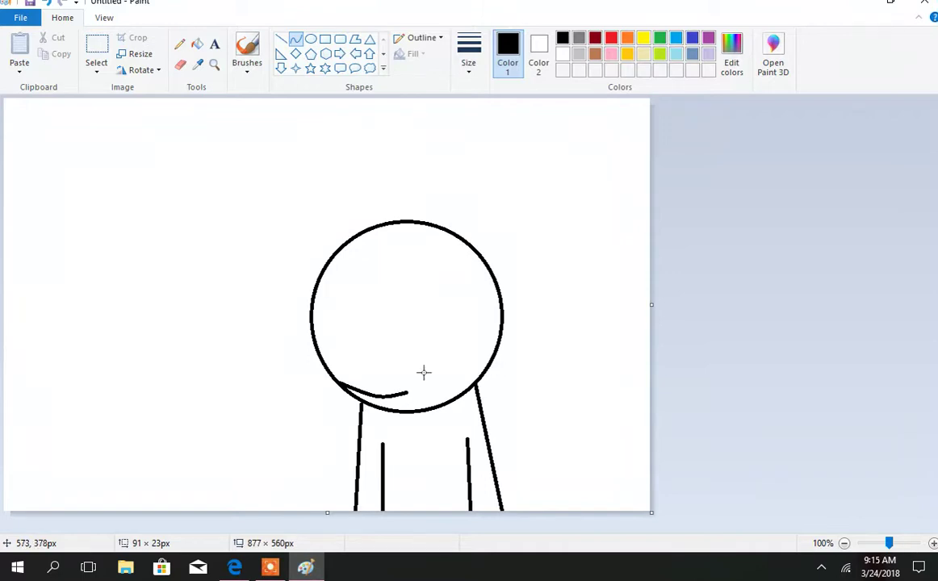
pyautogui.moveTo(407, 393)
pyautogui.mouseDown()
pyautogui.moveTo(390, 373)
pyautogui.moveTo(404, 396)
pyautogui.mouseUp()
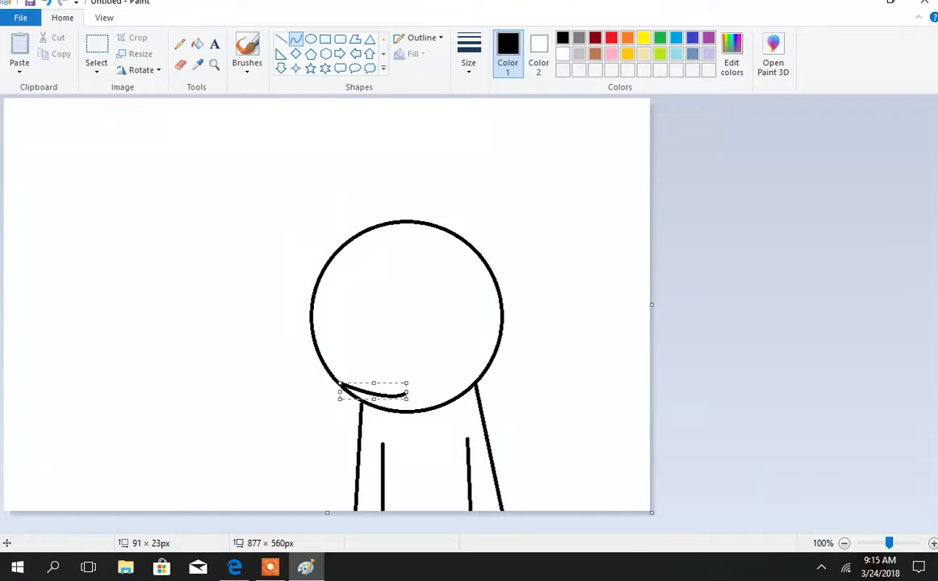
pyautogui.click(281, 38)
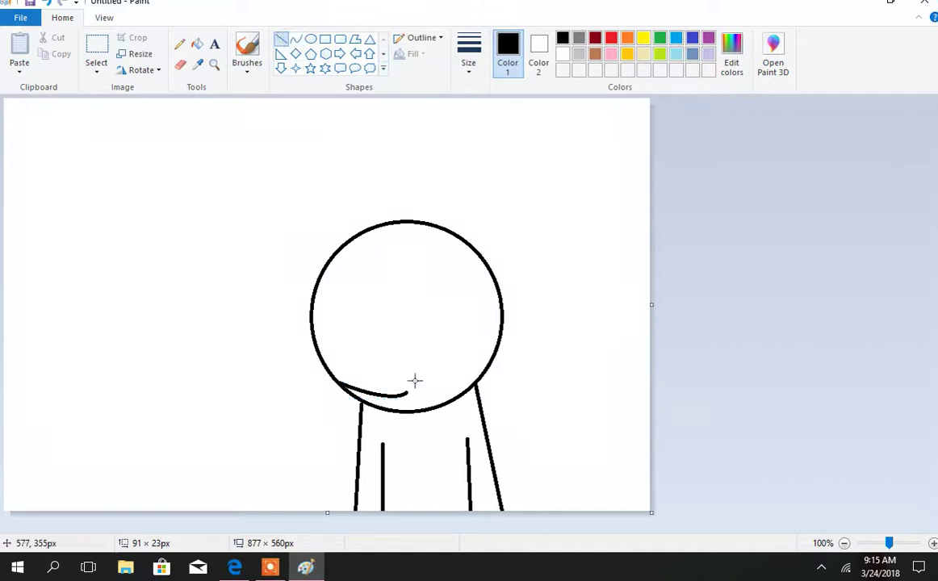
pyautogui.moveTo(405, 390)
pyautogui.mouseDown()
pyautogui.moveTo(373, 356)
pyautogui.moveTo(389, 375)
pyautogui.mouseUp()
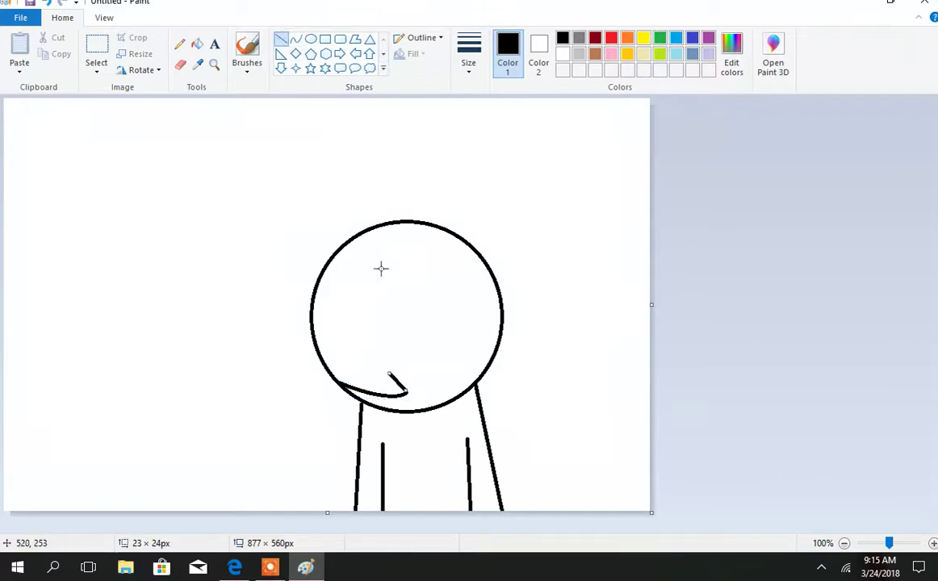
pyautogui.click(295, 39)
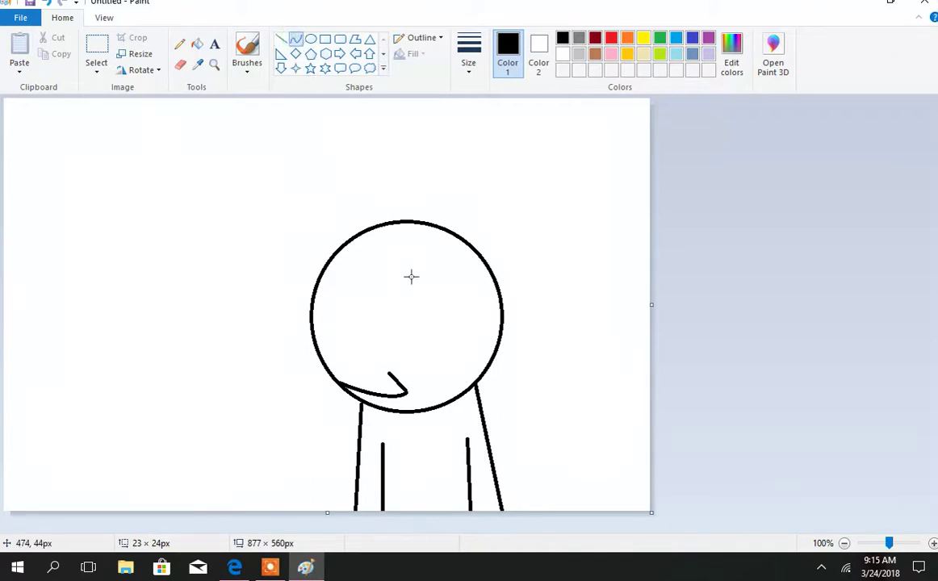
pyautogui.moveTo(402, 383); pyautogui.dragTo(429, 378)
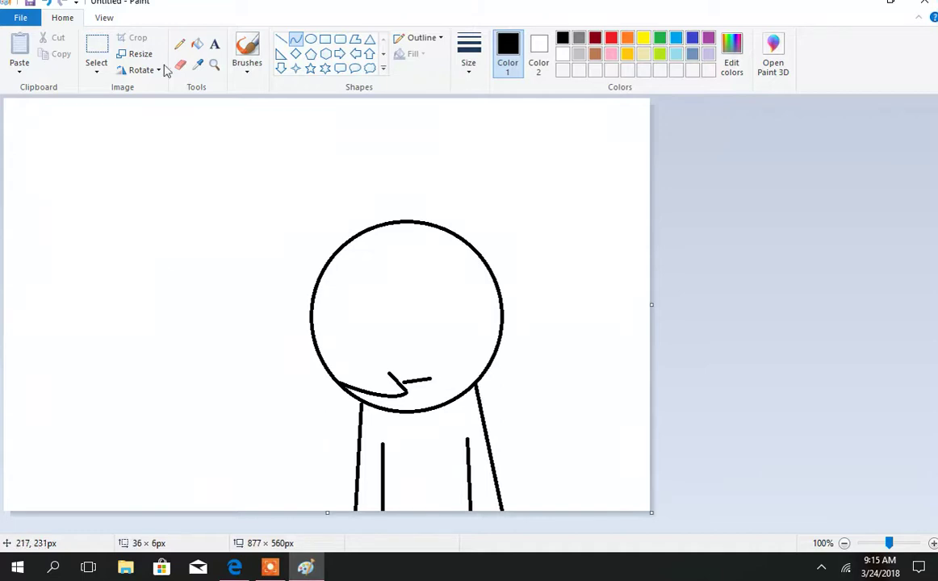
pyautogui.click(46, 3)
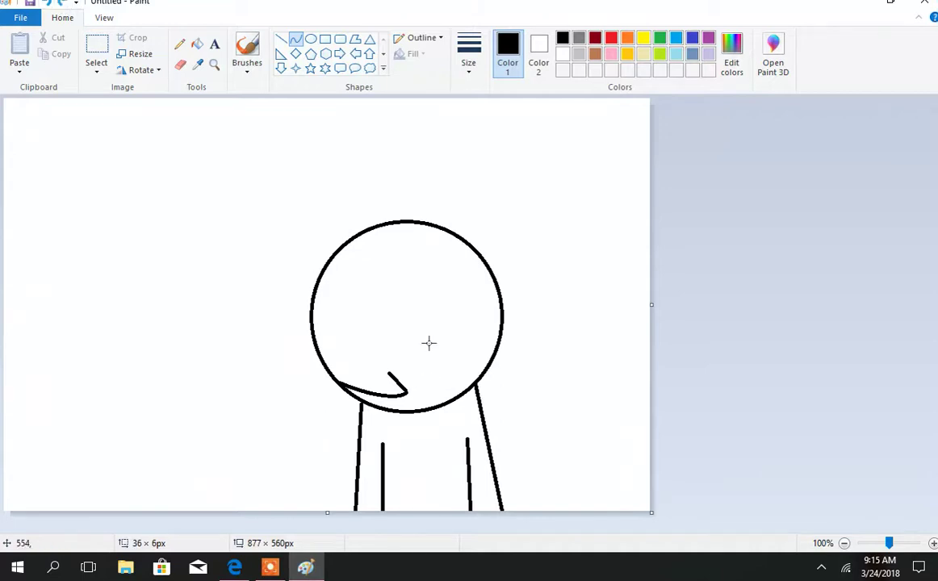
pyautogui.moveTo(402, 389); pyautogui.dragTo(435, 384)
# Undo the fringe curves and line, restoring the two outer body lines where the undo went too far
pyautogui.click(46, 3)
pyautogui.click(46, 3)
pyautogui.click(46, 4)
pyautogui.click(46, 4)
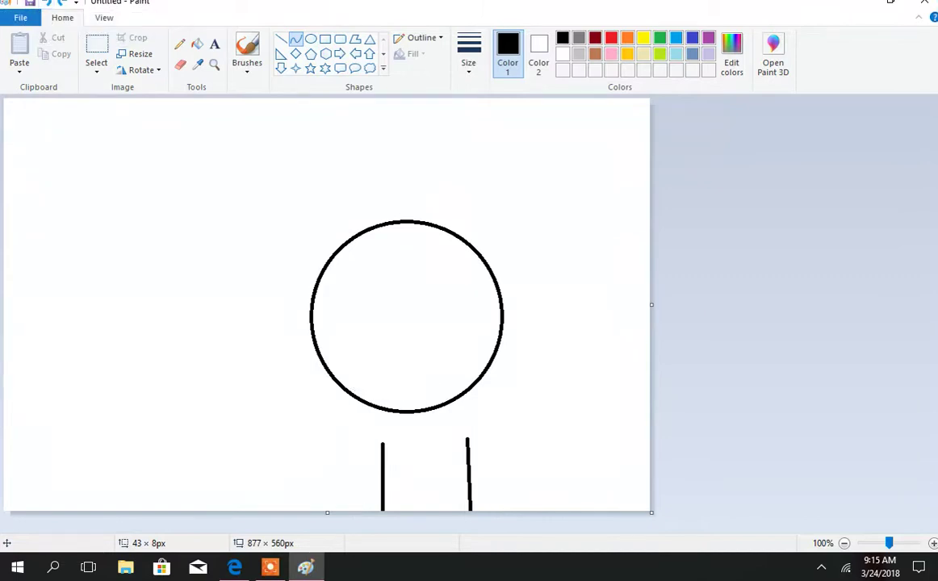
pyautogui.click(61, 3)
pyautogui.click(61, 4)
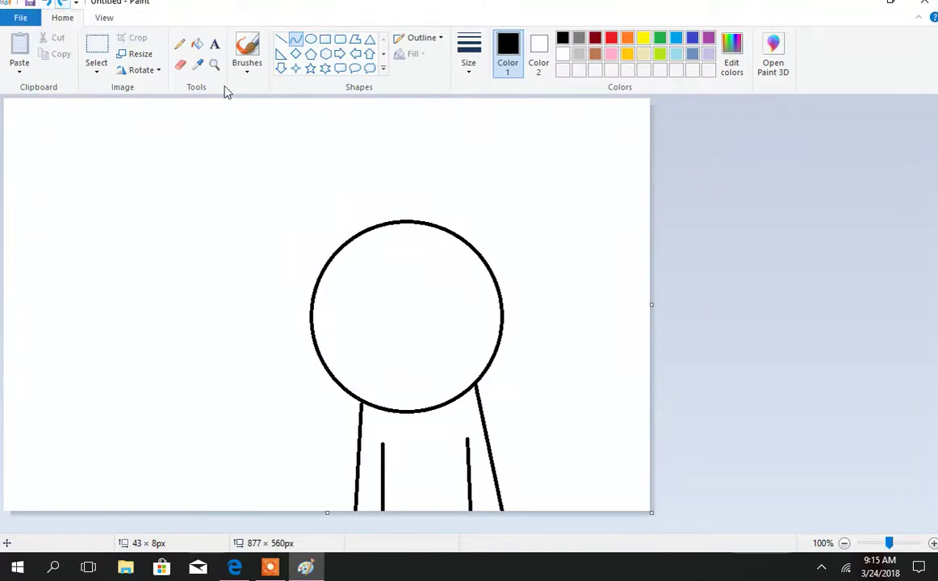
# Try to brush a jagged fringe across the circle's lower part and a tufted hair outline down its right side
pyautogui.click(248, 51)
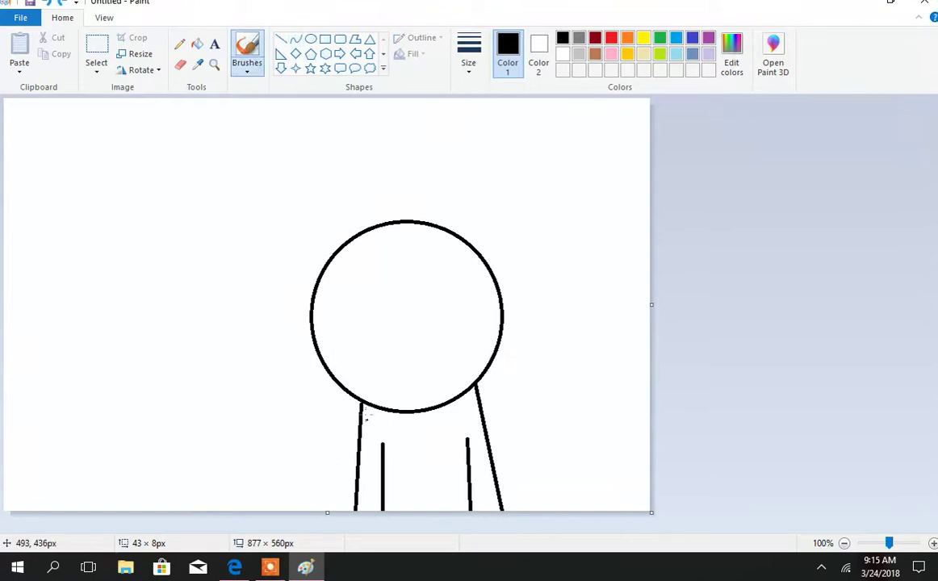
pyautogui.moveTo(344, 382)
pyautogui.mouseDown()
pyautogui.moveTo(381, 400)
pyautogui.moveTo(368, 379)
pyautogui.moveTo(423, 386)
pyautogui.moveTo(432, 374)
pyautogui.moveTo(476, 366)
pyautogui.mouseUp()
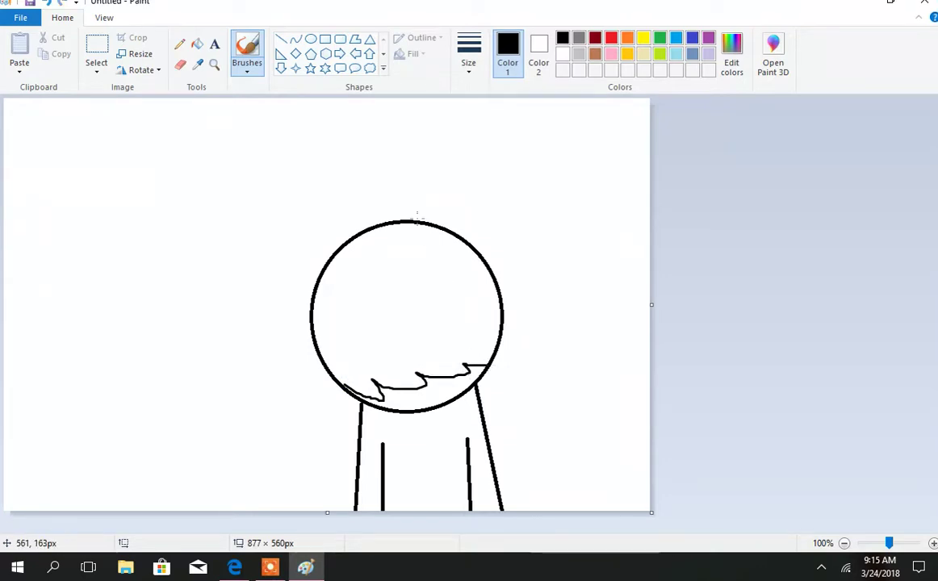
pyautogui.moveTo(407, 220)
pyautogui.mouseDown()
pyautogui.moveTo(483, 220)
pyautogui.moveTo(527, 269)
pyautogui.mouseUp()
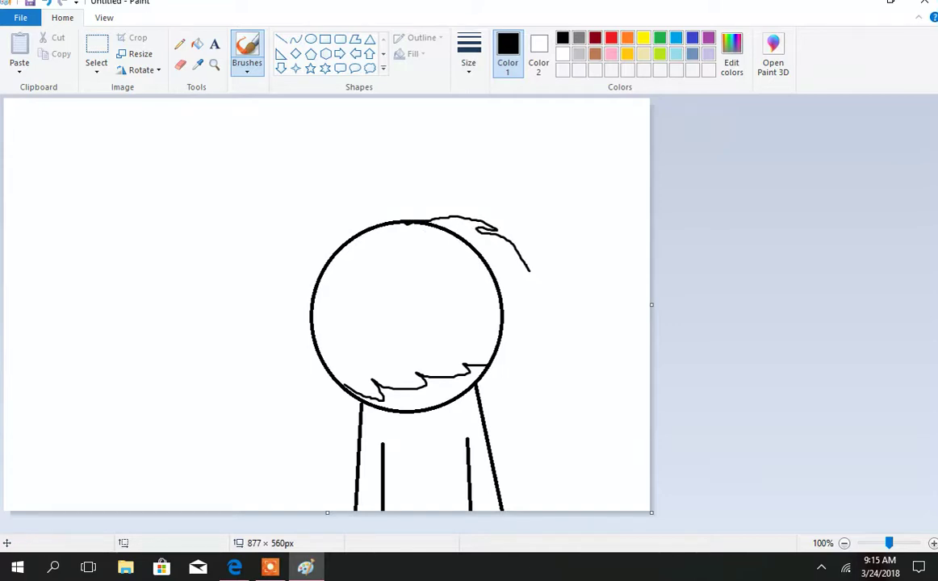
pyautogui.click(43, 3)
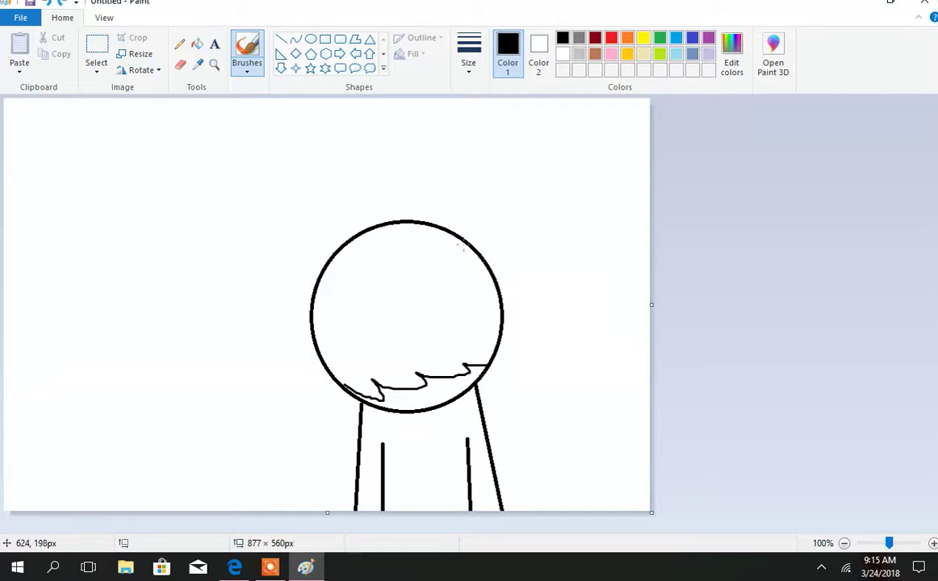
pyautogui.moveTo(464, 246)
pyautogui.mouseDown()
pyautogui.moveTo(504, 273)
pyautogui.moveTo(531, 355)
pyautogui.moveTo(506, 389)
pyautogui.mouseUp()
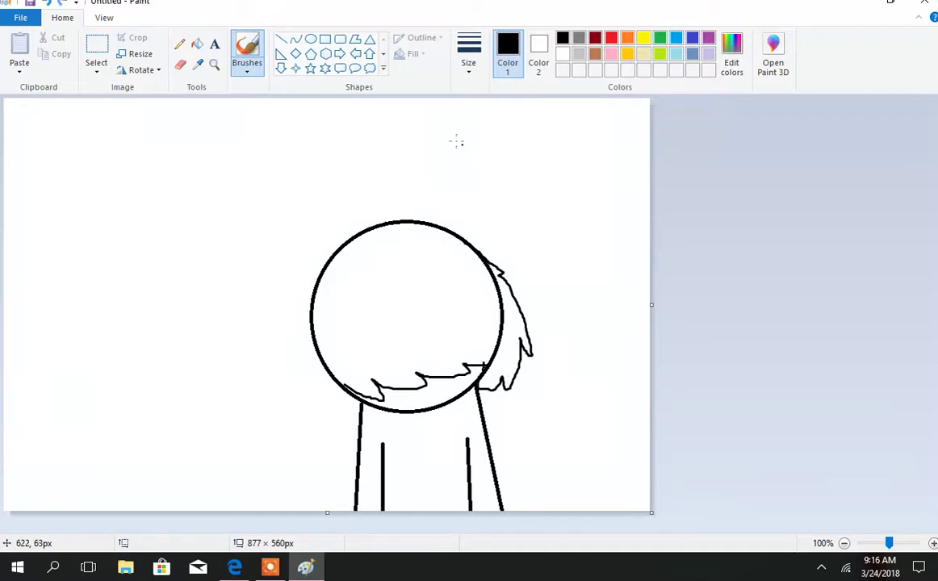
# Try to erase the circle's right edge inside the hair outline and brush over the damaged upper tuft
pyautogui.click(179, 64)
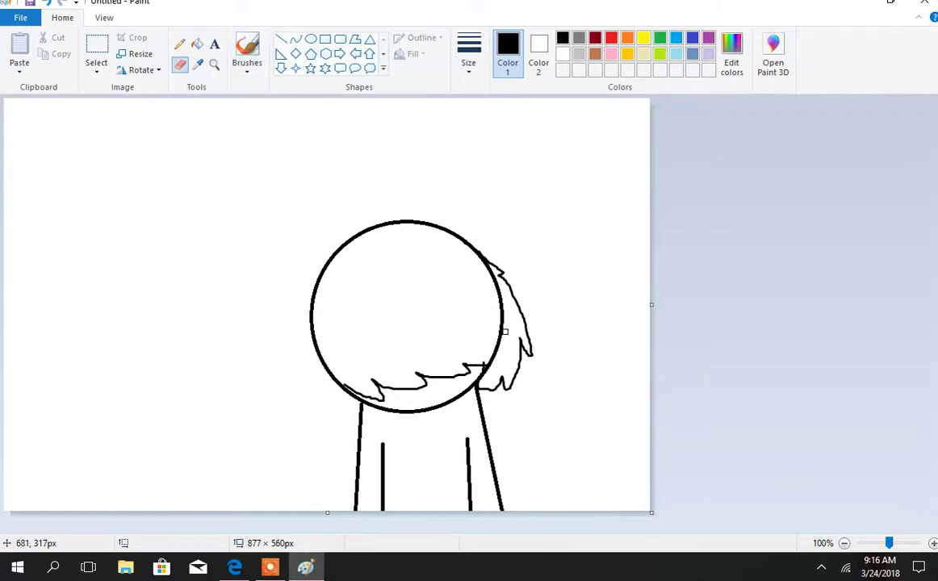
pyautogui.moveTo(494, 329); pyautogui.dragTo(507, 343)
pyautogui.moveTo(496, 314)
pyautogui.mouseDown()
pyautogui.moveTo(500, 277)
pyautogui.moveTo(492, 329)
pyautogui.moveTo(505, 315)
pyautogui.mouseUp()
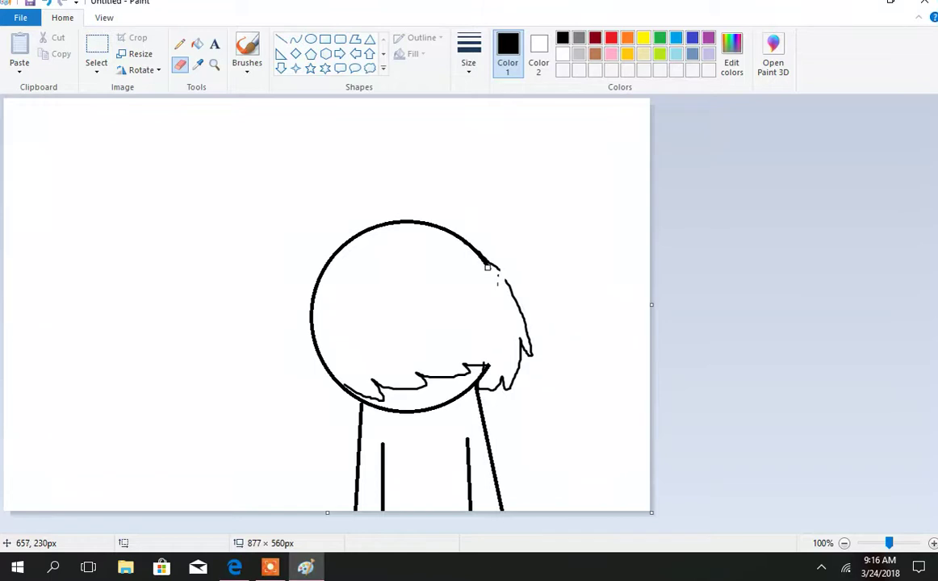
pyautogui.click(247, 49)
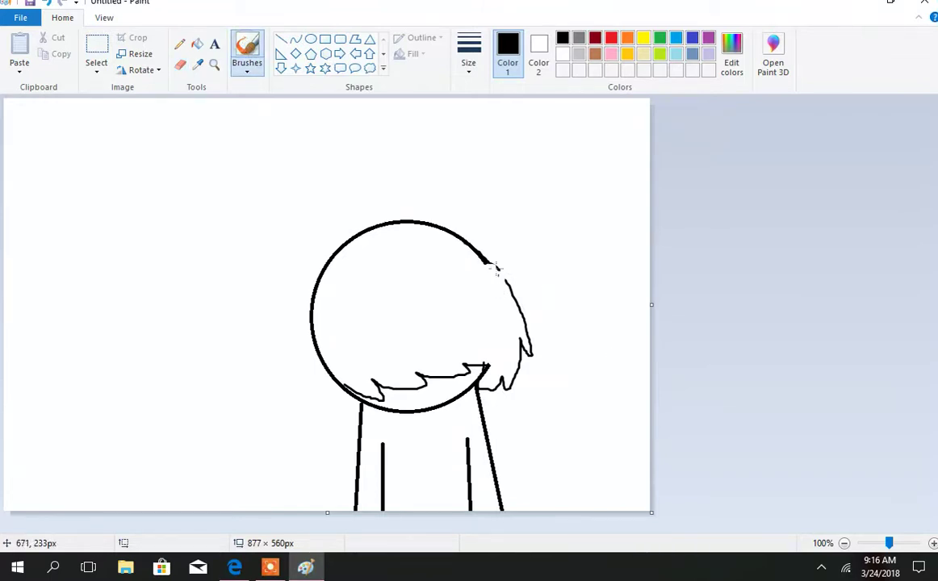
pyautogui.moveTo(489, 267); pyautogui.dragTo(501, 271)
# Undo the erasing and all brushed hair strokes, back to the plain circle and body lines
pyautogui.click(43, 4)
pyautogui.click(44, 3)
pyautogui.click(44, 3)
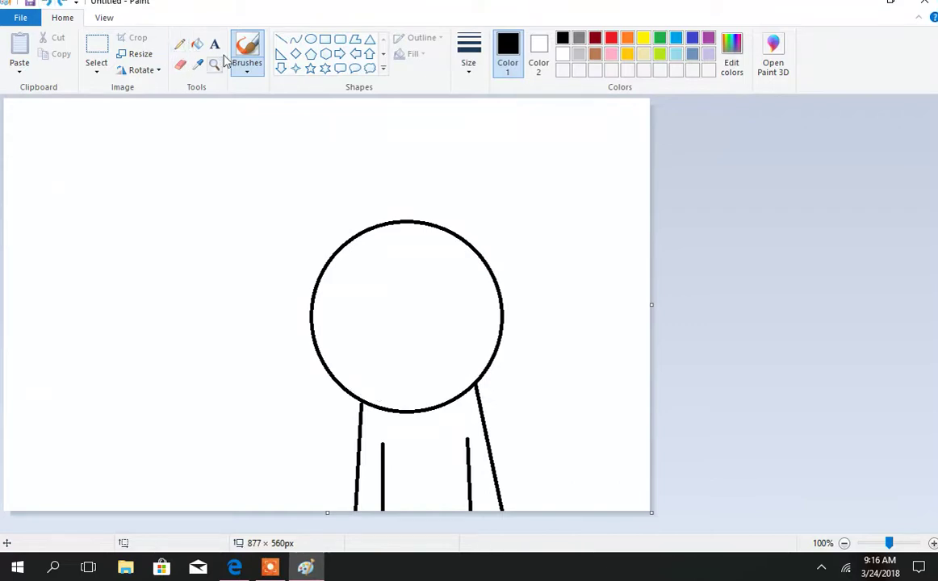
# Try a jagged brush fringe along the circle's lower edge, dismiss the accidental save dialog, and undo the fringe
pyautogui.click(256, 29)
pyautogui.moveTo(355, 382)
pyautogui.mouseDown()
pyautogui.moveTo(412, 399)
pyautogui.moveTo(410, 389)
pyautogui.moveTo(441, 392)
pyautogui.mouseUp()
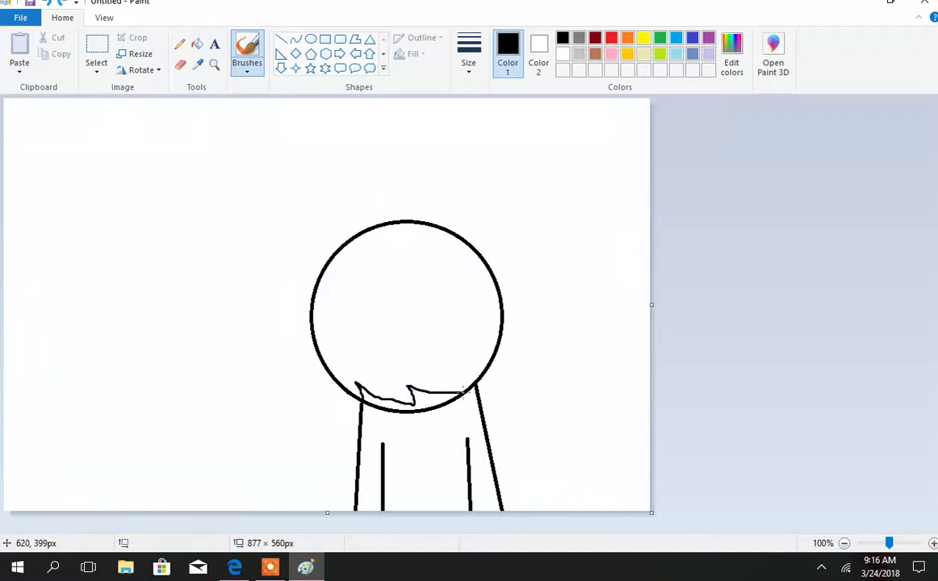
pyautogui.click(30, 3)
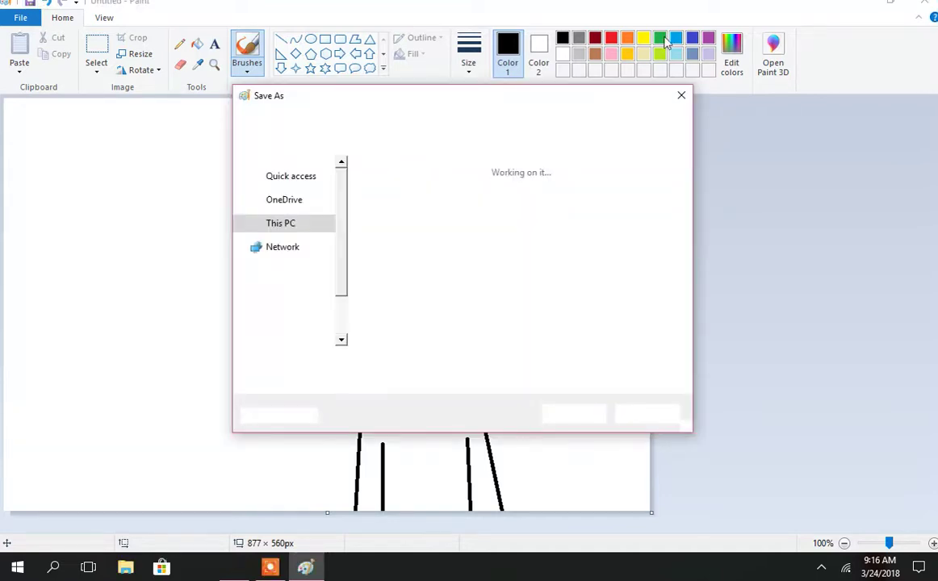
pyautogui.click(681, 95)
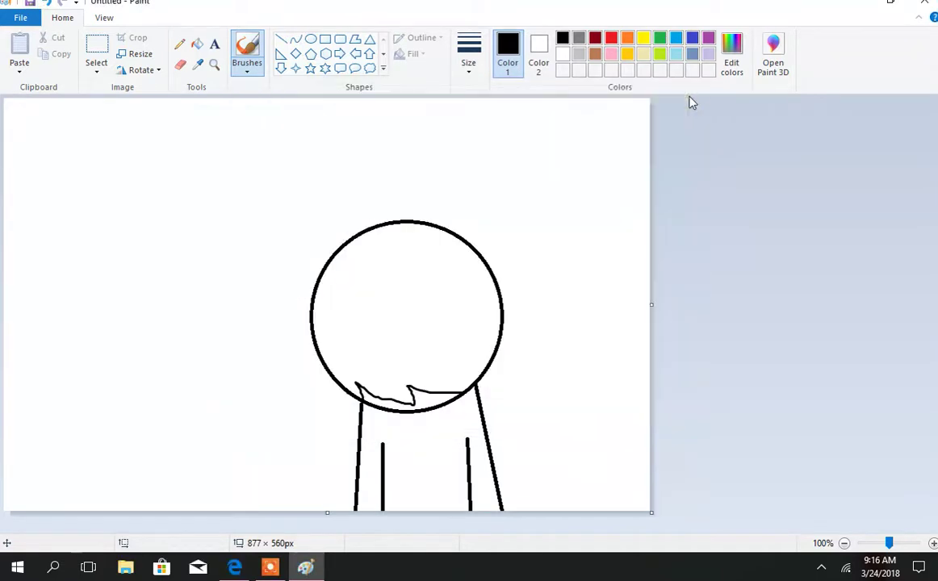
pyautogui.click(44, 4)
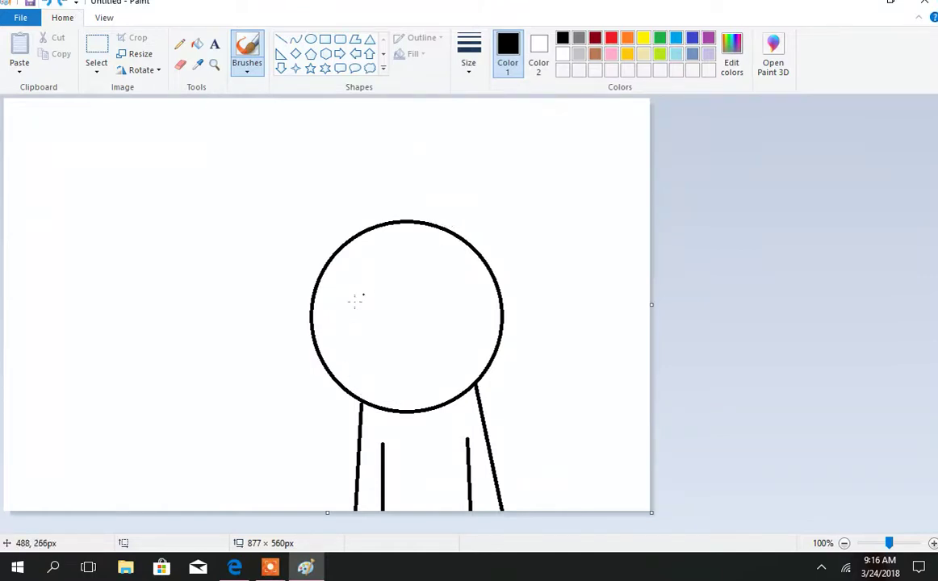
# Brush a jagged fringe across the circle's lower part and a tufted hair outline down its right side, undoing unsatisfactory strokes
pyautogui.moveTo(362, 399)
pyautogui.mouseDown()
pyautogui.moveTo(364, 384)
pyautogui.moveTo(412, 392)
pyautogui.moveTo(462, 381)
pyautogui.mouseUp()
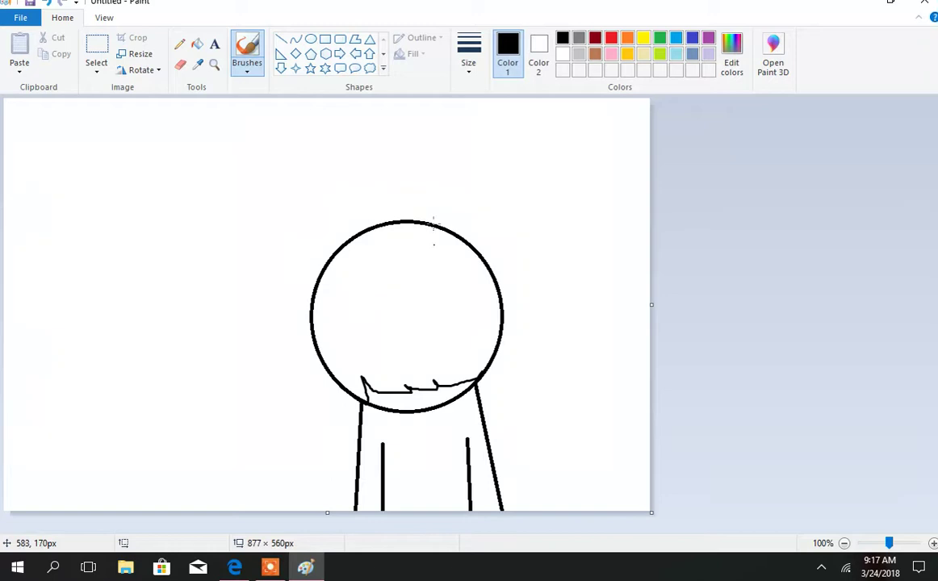
pyautogui.moveTo(434, 222)
pyautogui.mouseDown()
pyautogui.moveTo(502, 242)
pyautogui.moveTo(533, 284)
pyautogui.moveTo(518, 316)
pyautogui.mouseUp()
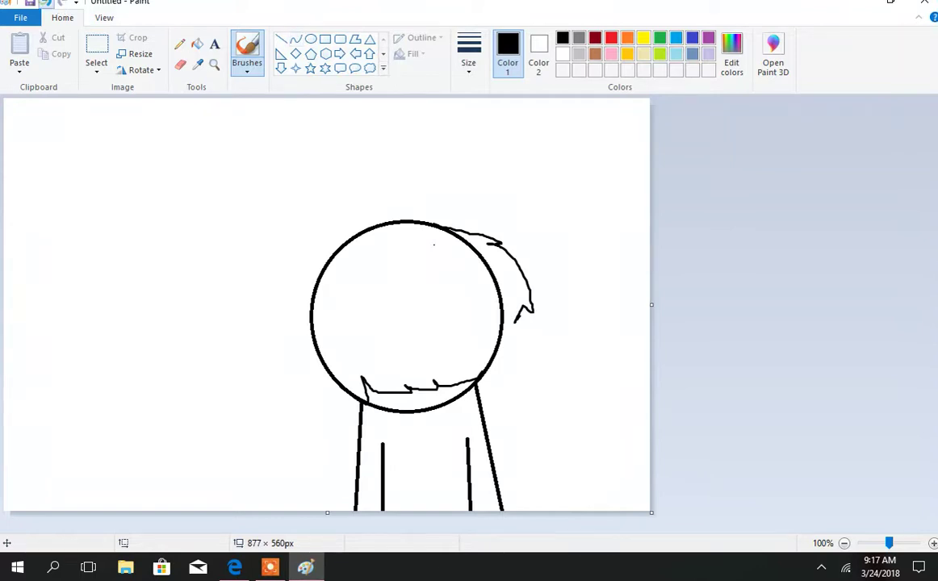
pyautogui.click(46, 3)
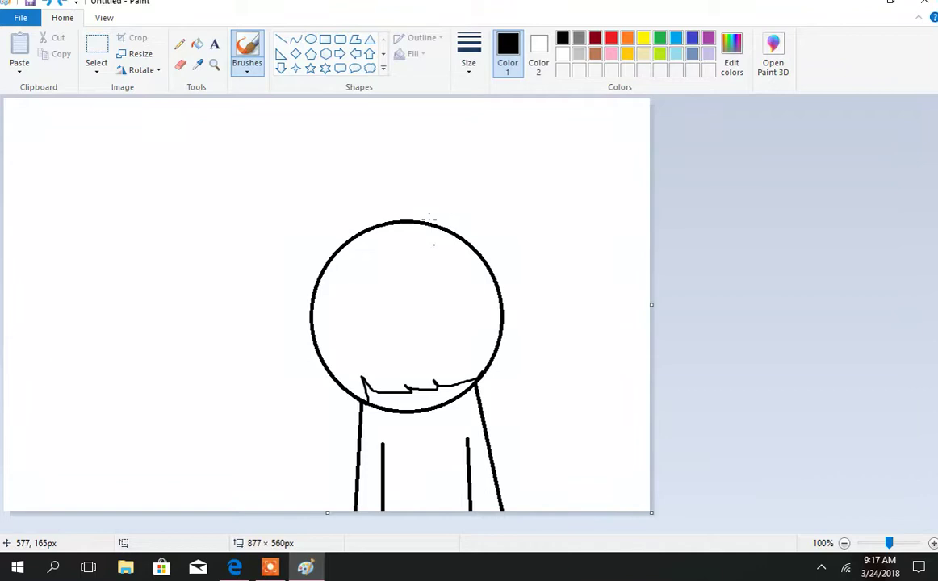
pyautogui.moveTo(428, 219); pyautogui.dragTo(492, 241)
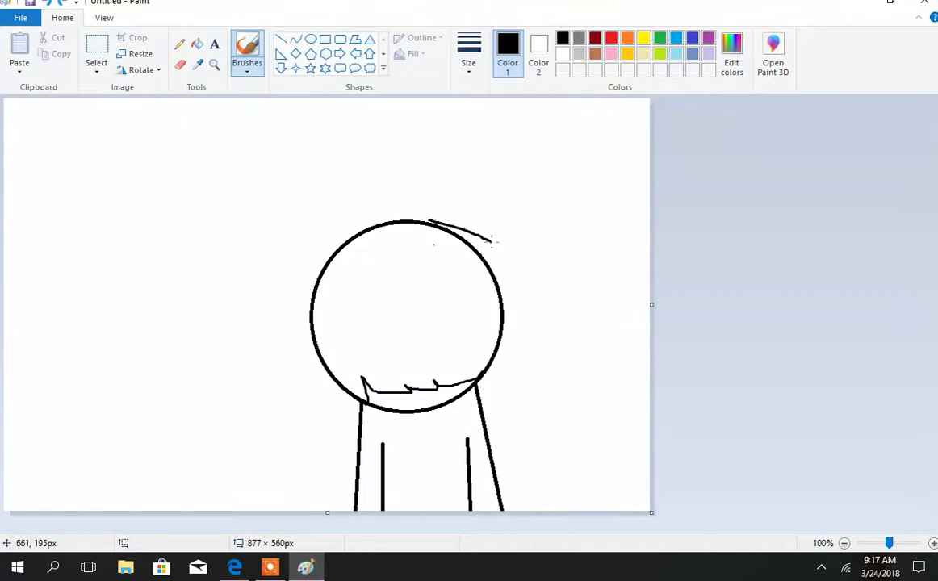
pyautogui.click(48, 3)
pyautogui.moveTo(427, 221)
pyautogui.mouseDown()
pyautogui.moveTo(468, 237)
pyautogui.moveTo(508, 277)
pyautogui.moveTo(521, 314)
pyautogui.moveTo(511, 339)
pyautogui.mouseUp()
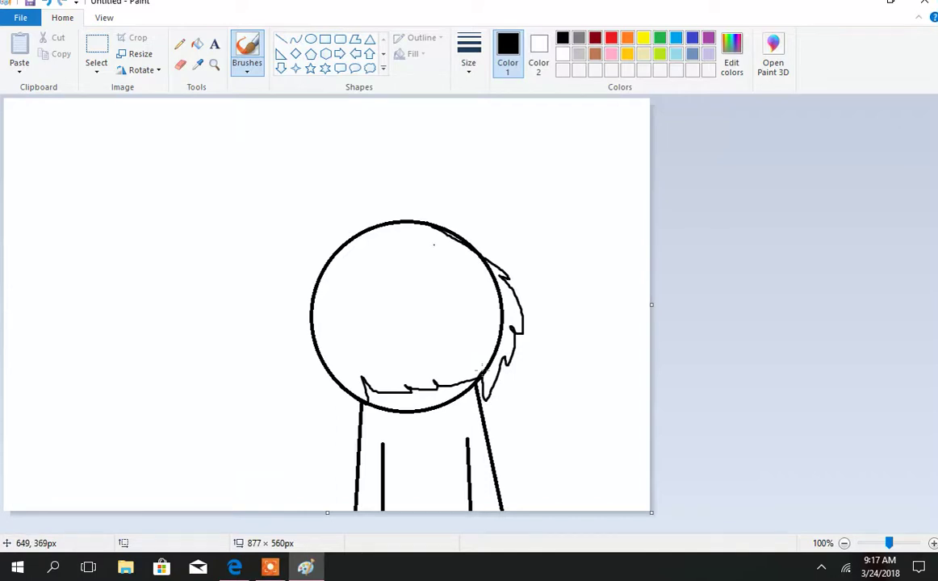
pyautogui.moveTo(384, 130)
pyautogui.mouseDown()
pyautogui.moveTo(387, 206)
pyautogui.moveTo(479, 383)
pyautogui.mouseUp()
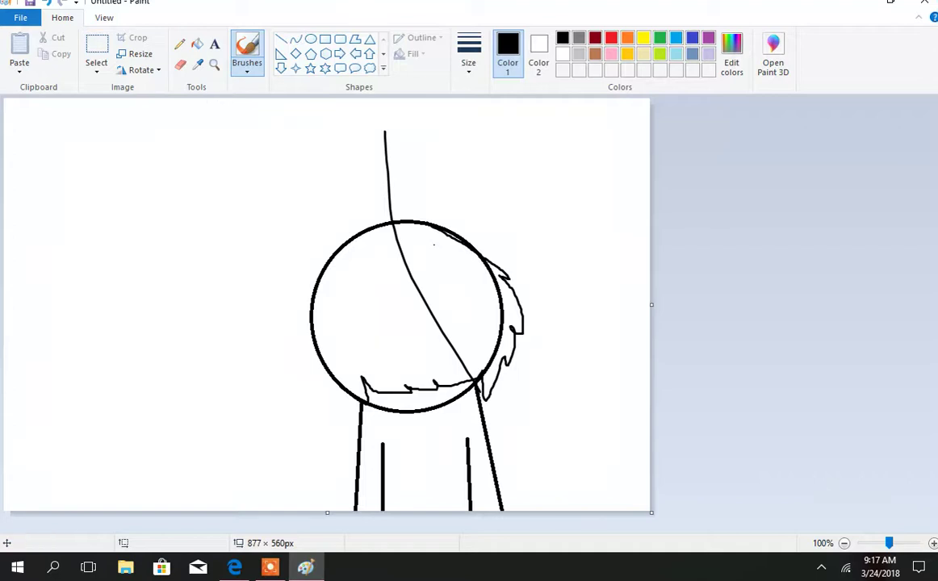
pyautogui.click(30, 3)
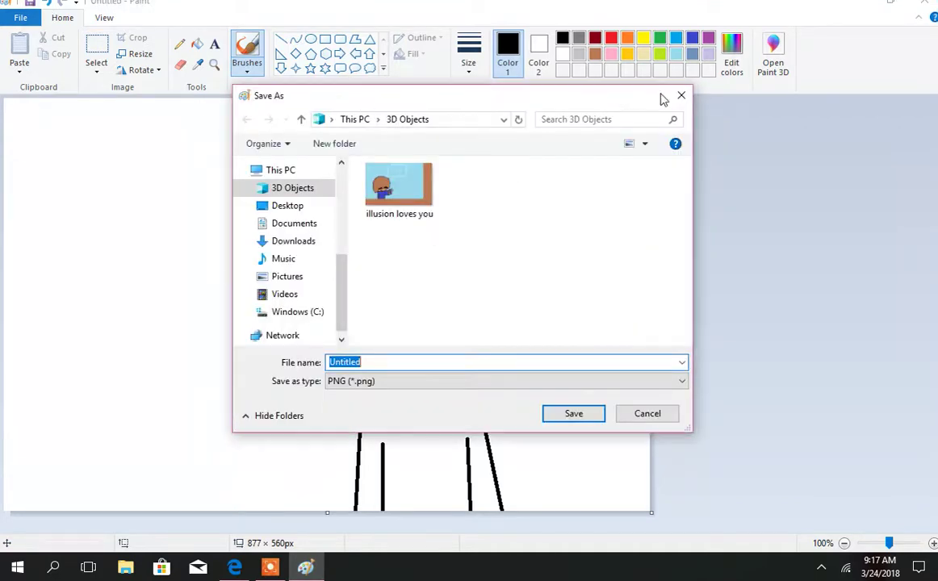
pyautogui.click(681, 98)
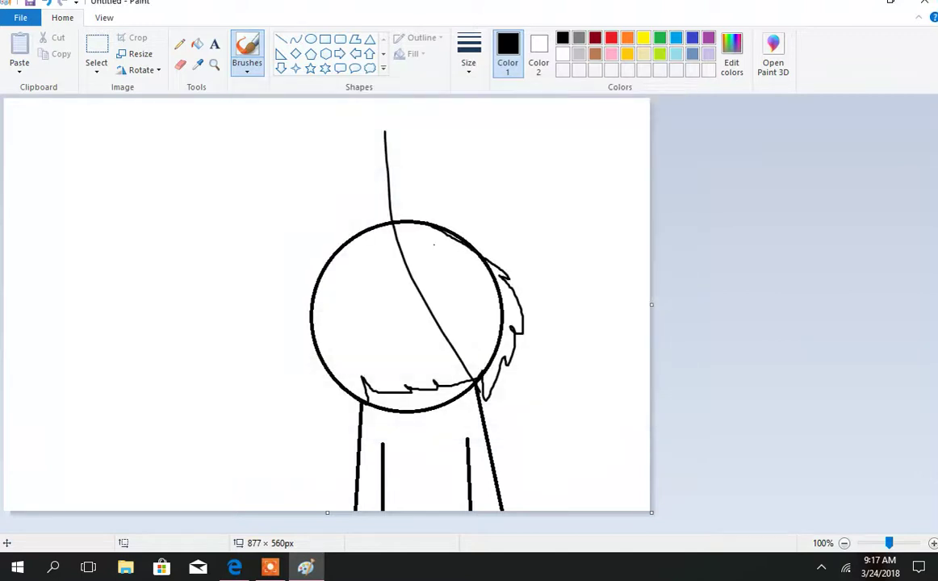
pyautogui.click(43, 3)
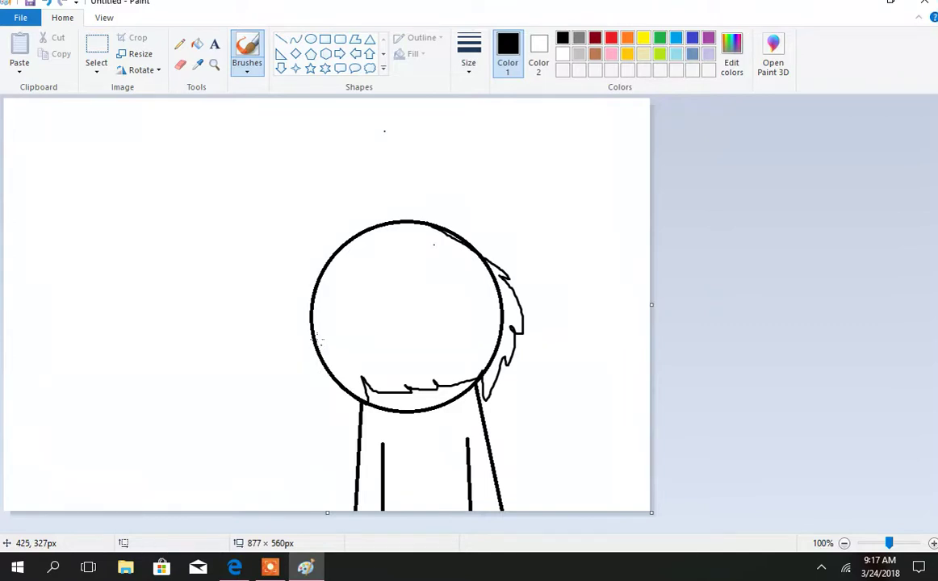
# Try to brush a jagged hair outline down from the circle's left side, undoing each attempt
pyautogui.moveTo(316, 339); pyautogui.dragTo(318, 416)
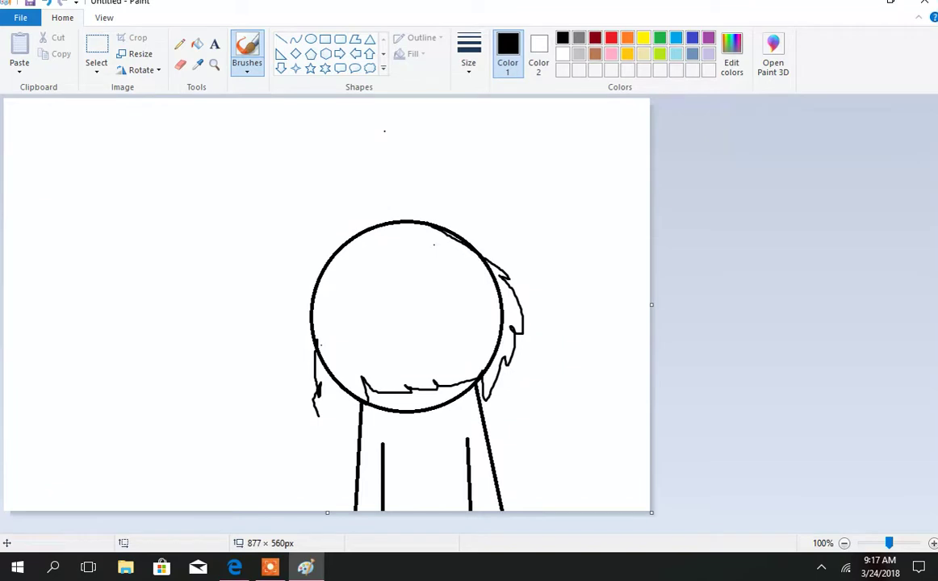
pyautogui.hotkey('ctrl', 'z')
pyautogui.hotkey('ctrl', 'z')
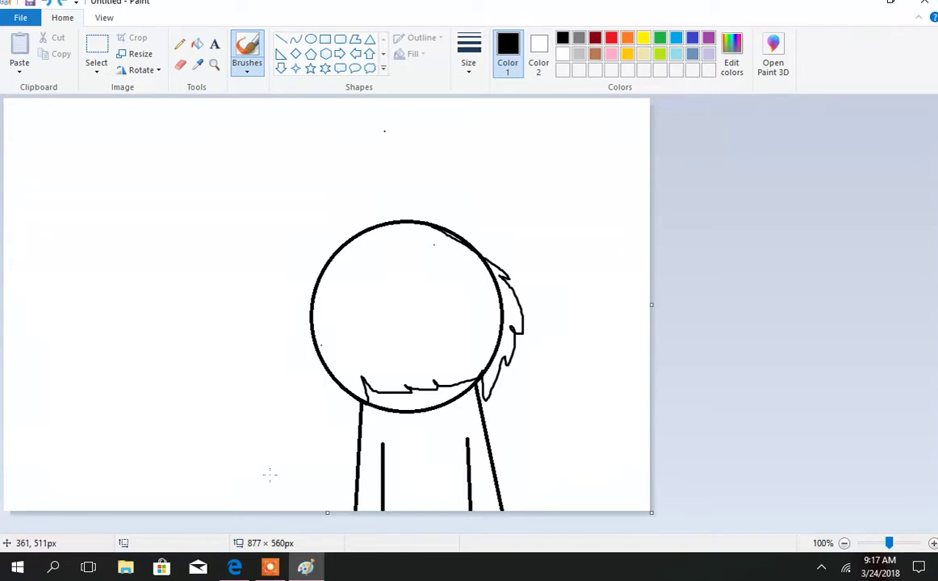
pyautogui.click(310, 380)
pyautogui.moveTo(311, 392); pyautogui.dragTo(349, 416)
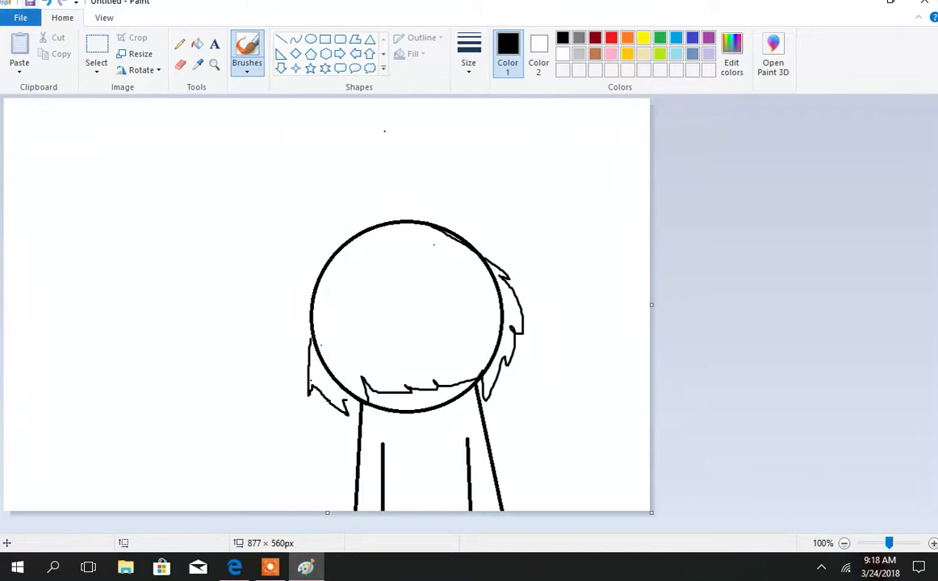
pyautogui.click(43, 3)
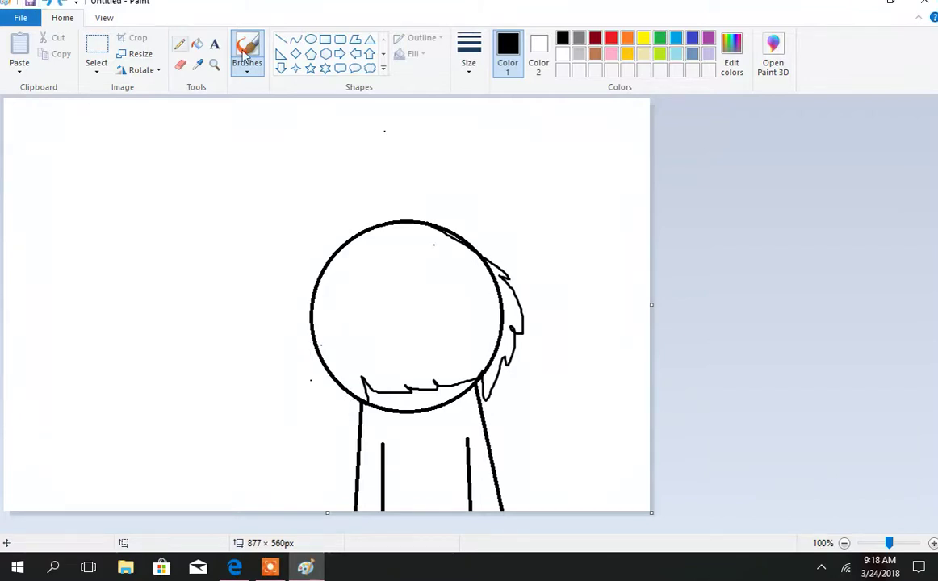
# Draw a nearly vertical straight hair line about 131 px tall down from the circle's left edge
pyautogui.click(280, 39)
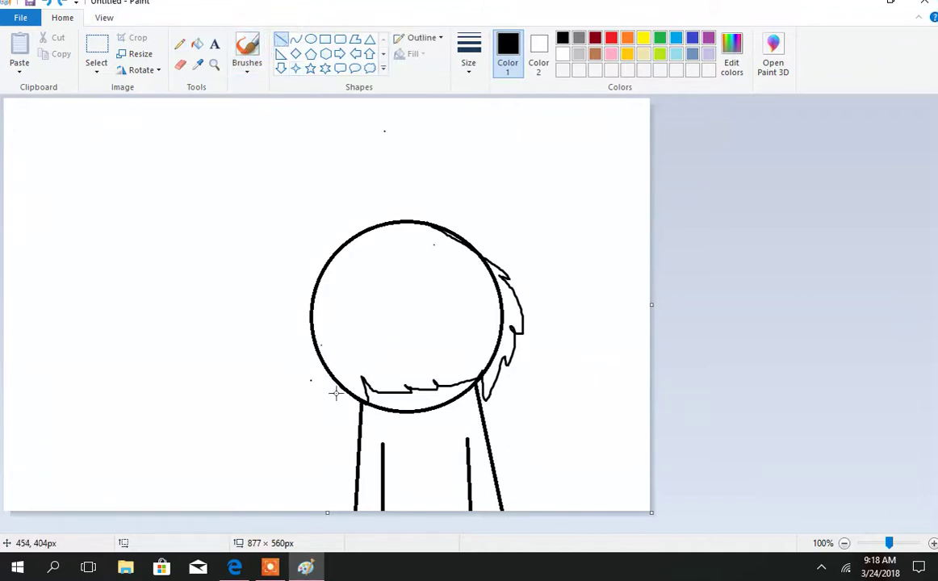
pyautogui.moveTo(316, 347); pyautogui.dragTo(320, 417)
pyautogui.moveTo(314, 355); pyautogui.dragTo(315, 275)
pyautogui.moveTo(312, 339); pyautogui.dragTo(306, 434)
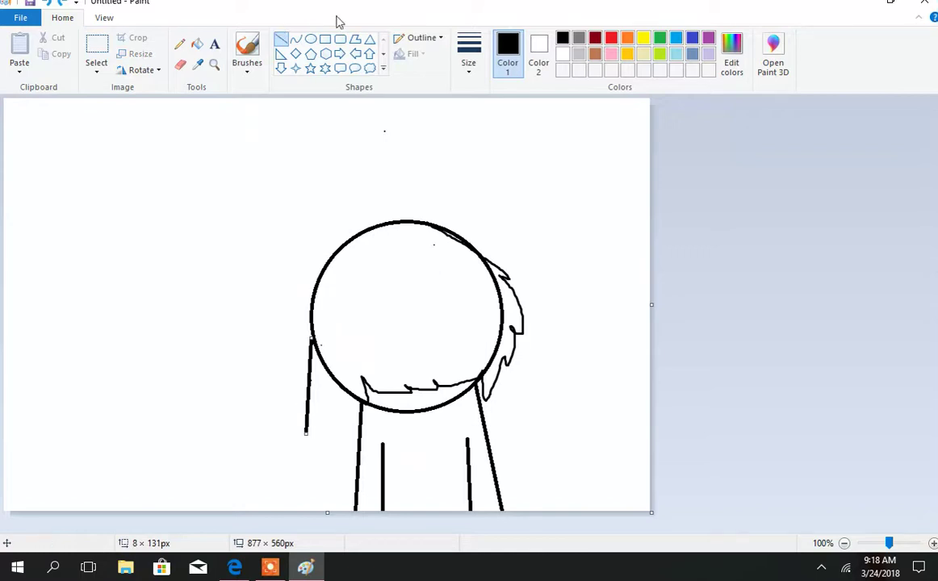
# Try to add hair with the Curve tool beside the left hair line, and undo the curves
pyautogui.click(298, 42)
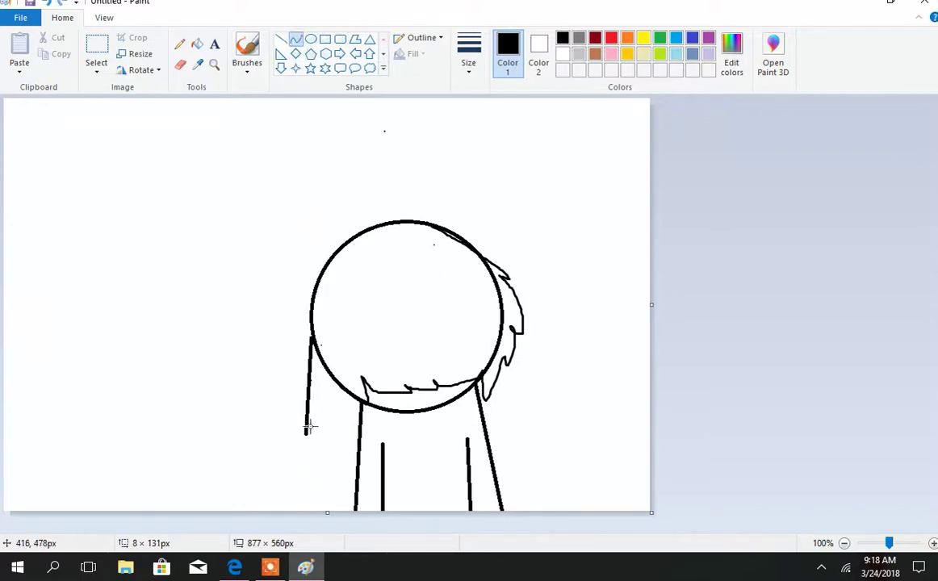
pyautogui.moveTo(306, 432); pyautogui.dragTo(305, 429)
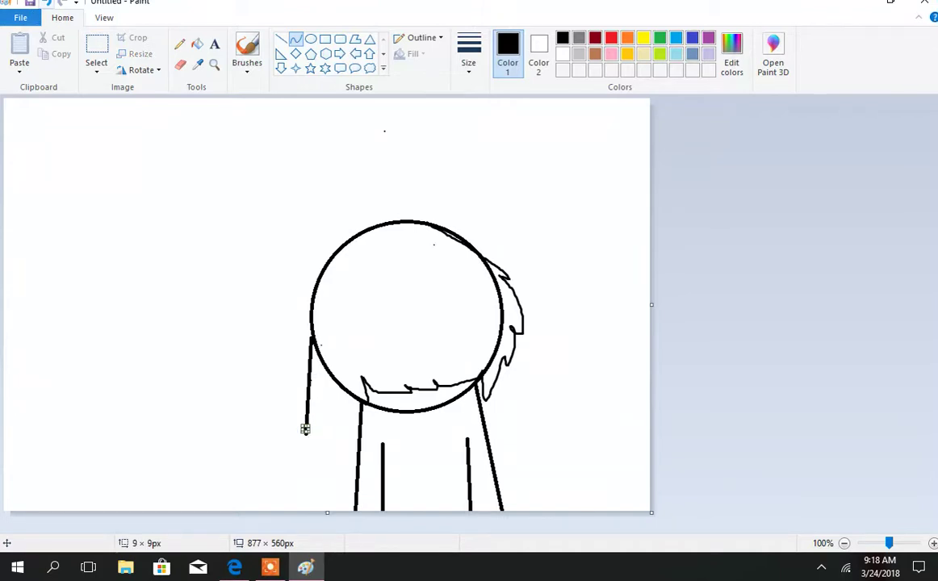
pyautogui.click(270, 336)
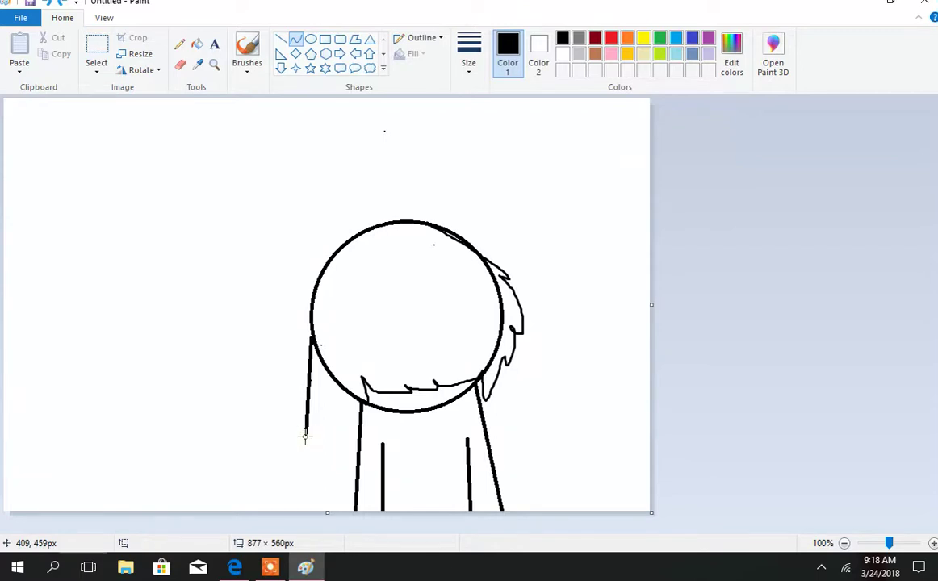
pyautogui.moveTo(305, 436); pyautogui.dragTo(315, 289)
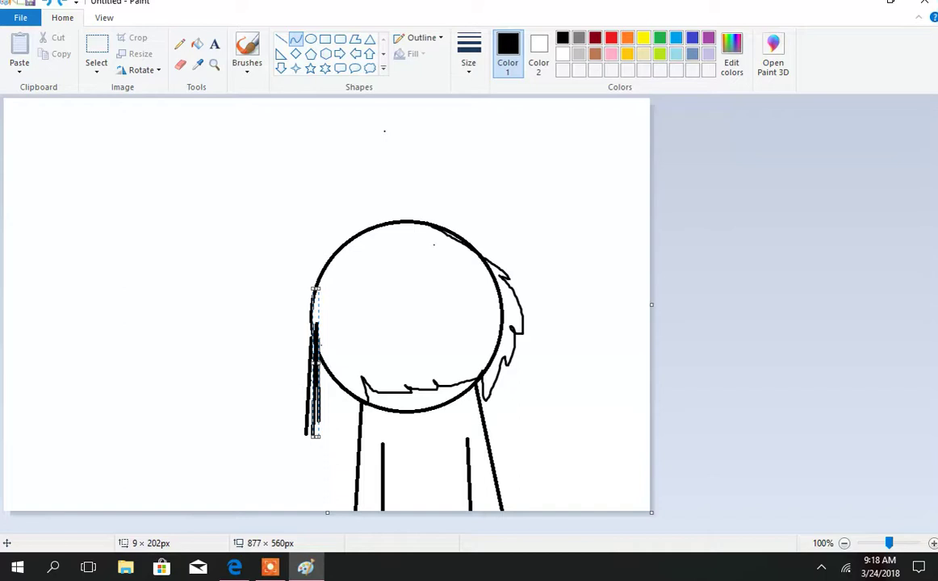
pyautogui.click(43, 4)
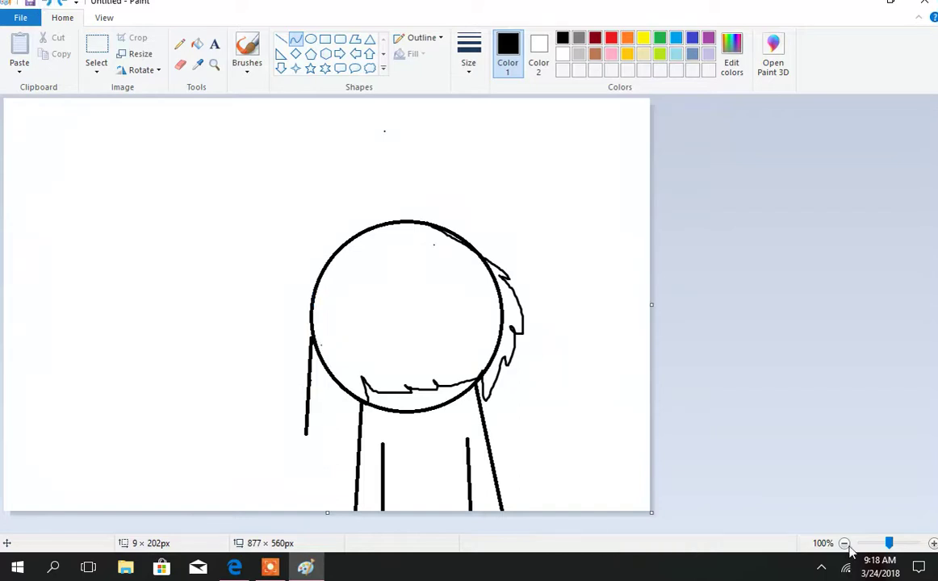
pyautogui.click(269, 569)
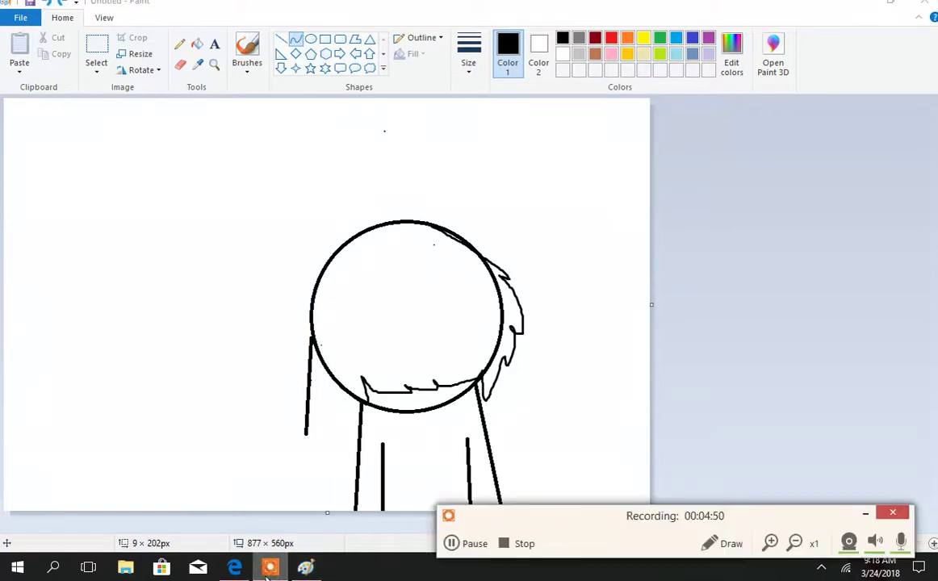
pyautogui.click(461, 545)
pyautogui.click(462, 545)
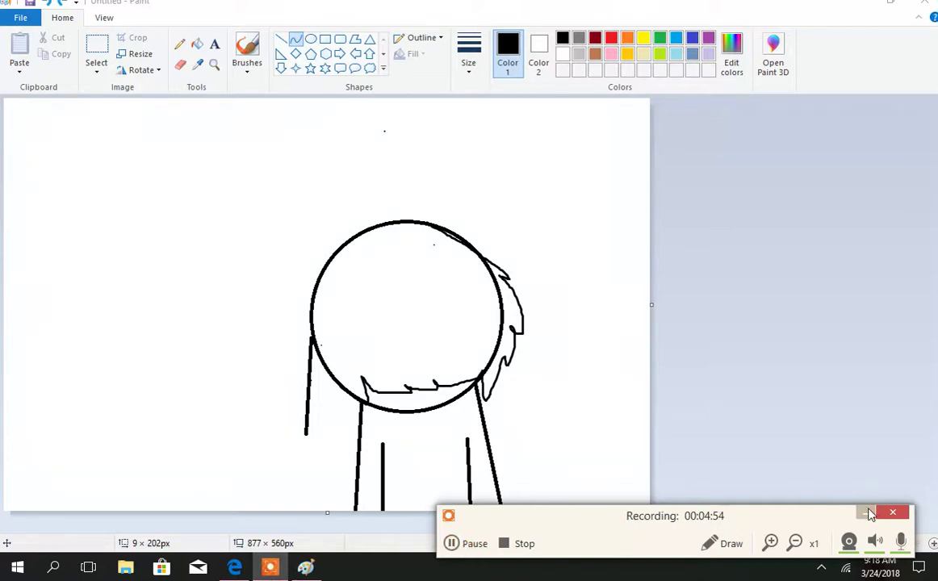
pyautogui.click(454, 544)
pyautogui.click(454, 544)
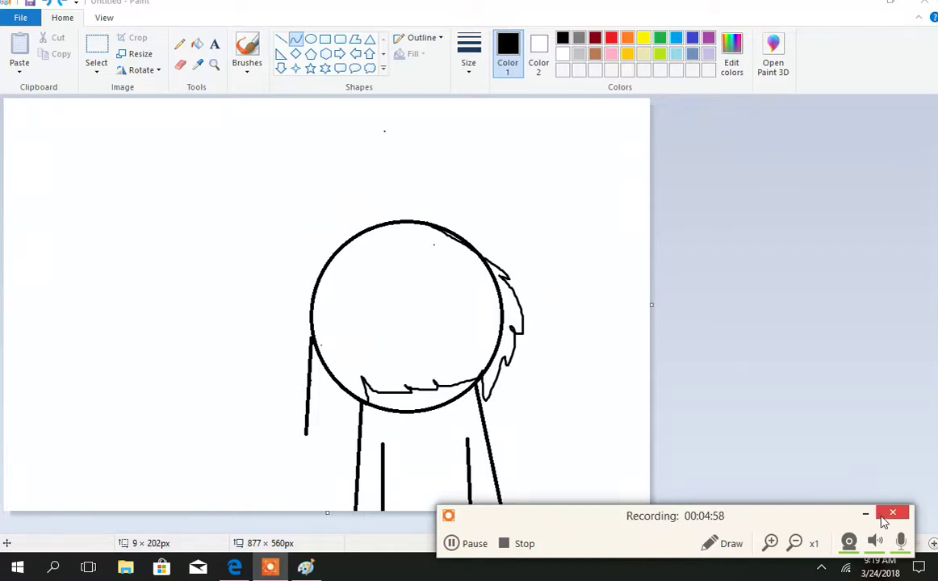